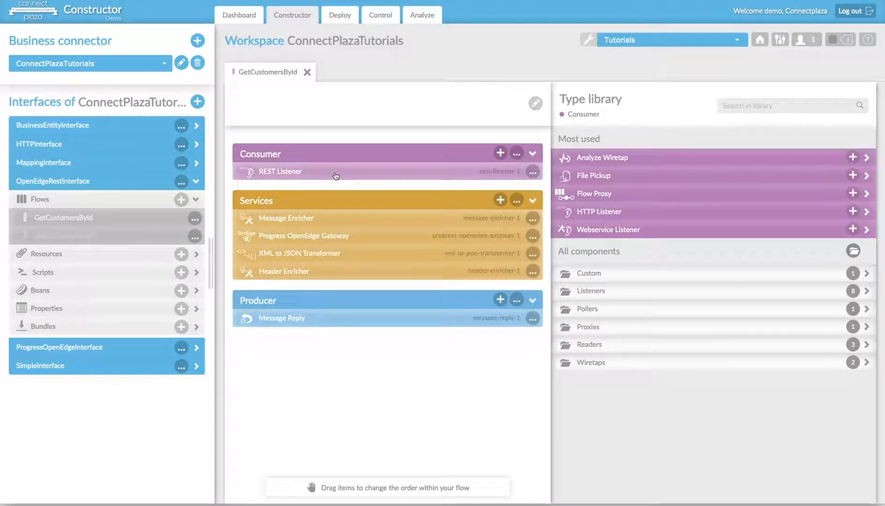
# Browse the listener types available for the flow's consumer and the component types available for its producer.
pyautogui.click(575, 291)
pyautogui.click(574, 291)
pyautogui.click(572, 290)
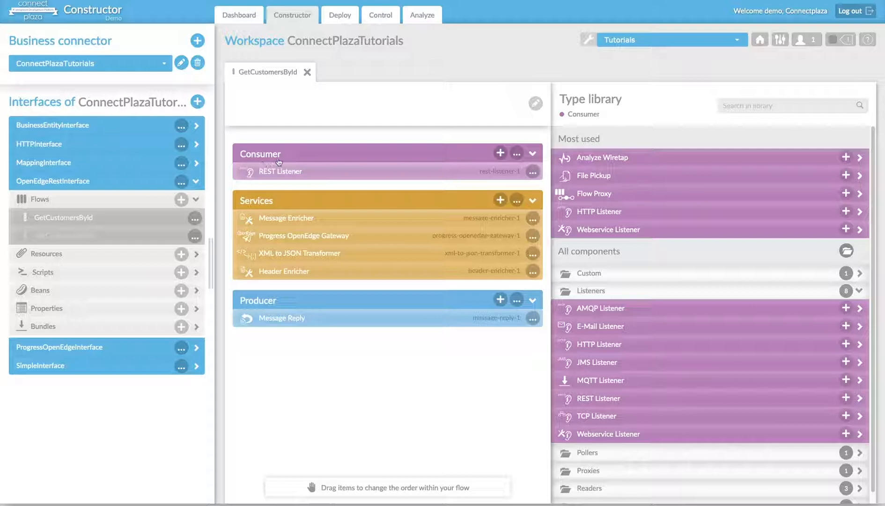
pyautogui.click(500, 298)
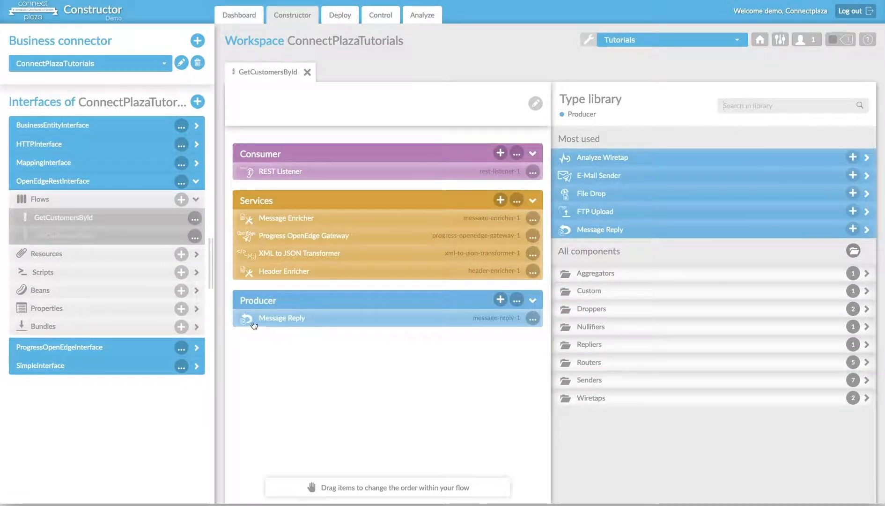
# Review the REST Listener's context path, method and REST pattern settings, and save the component's configuration.
pyautogui.click(314, 174)
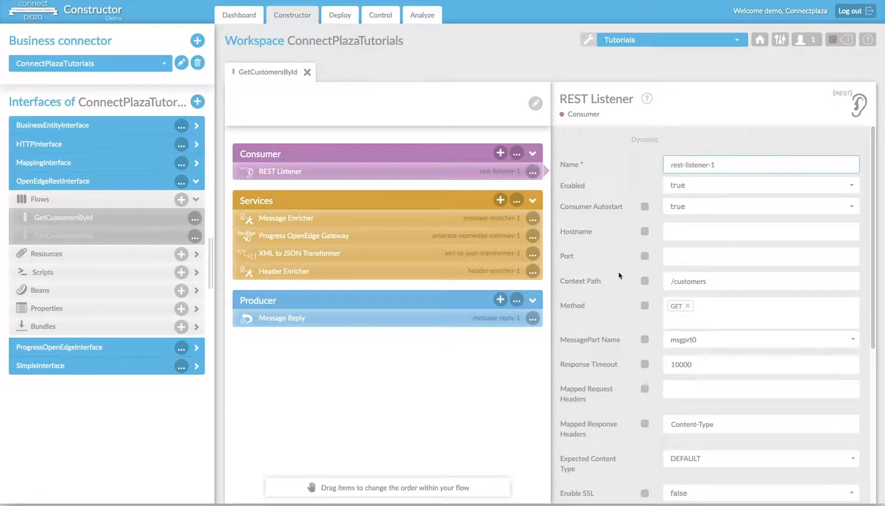
pyautogui.moveTo(618, 272)
pyautogui.scroll(-1, 621, 268)
pyautogui.scroll(-1, 620, 268)
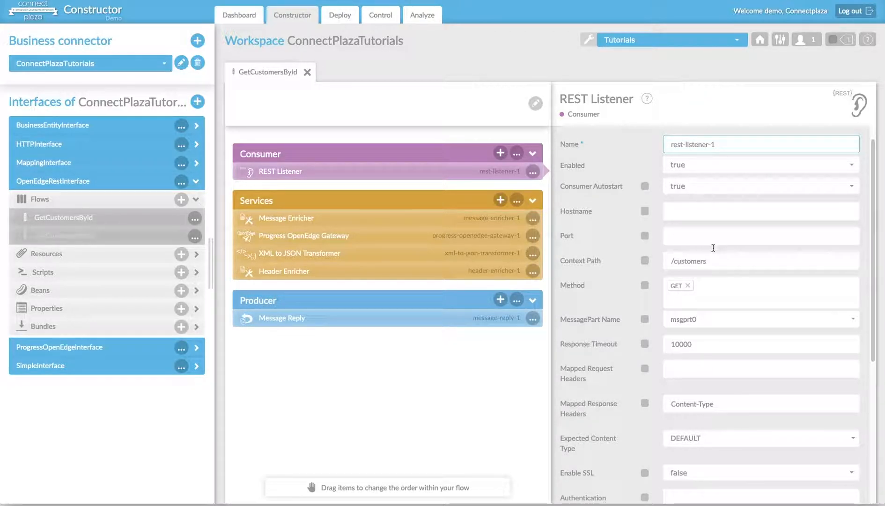
pyautogui.moveTo(714, 263); pyautogui.dragTo(667, 262)
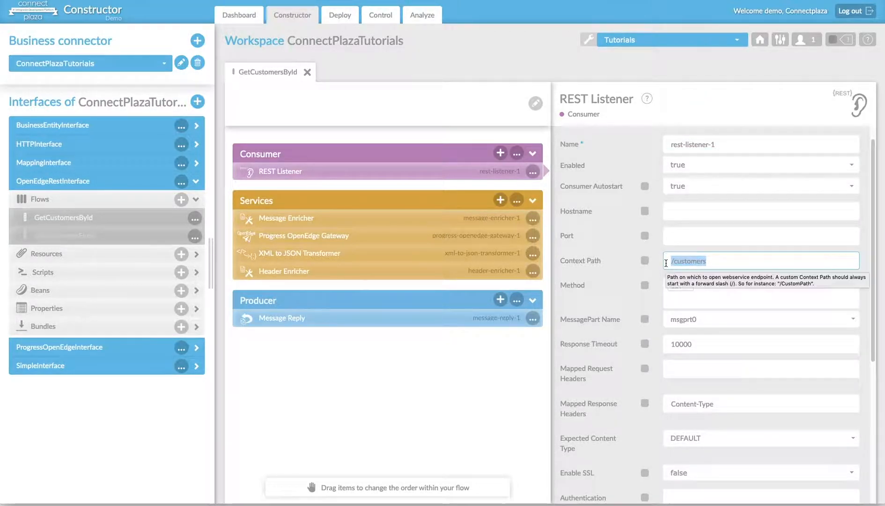
pyautogui.click(724, 262)
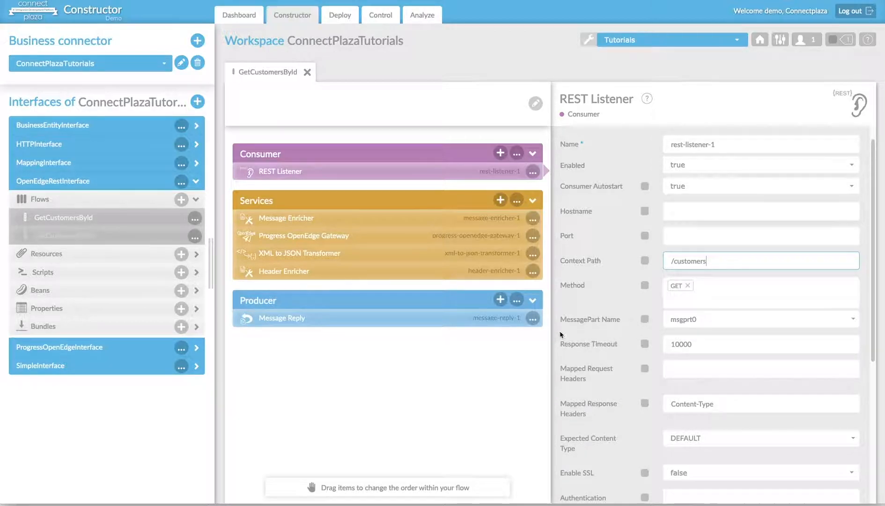
pyautogui.scroll(-1, 631, 332)
pyautogui.scroll(-4, 628, 330)
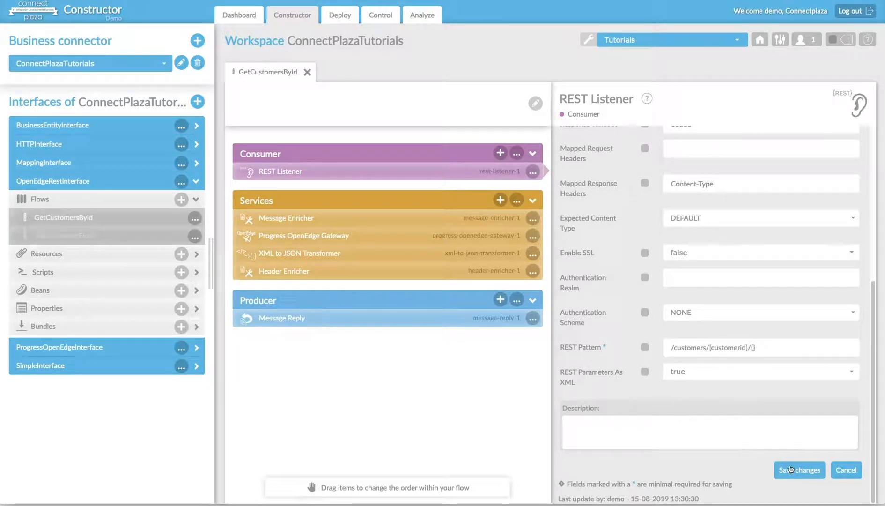
pyautogui.click(794, 468)
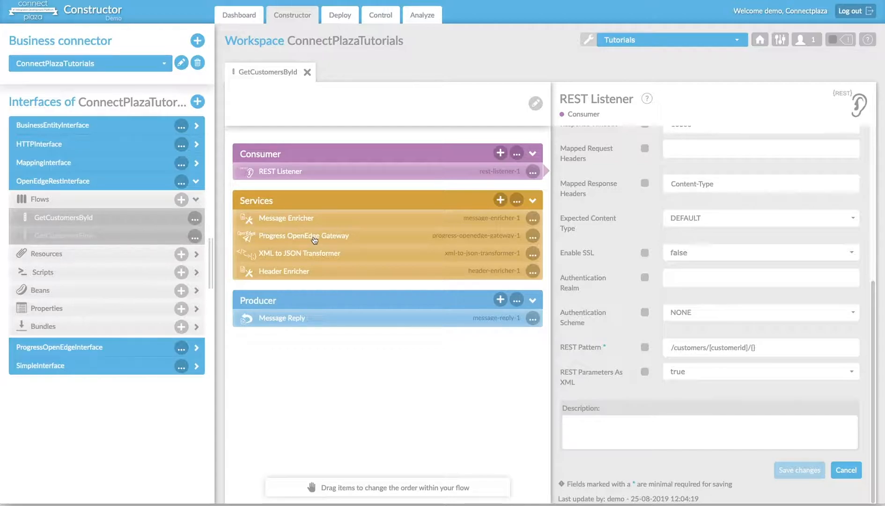
# Examine the Progress OpenEdge Gateway's AppServer type and the default value of its AppServer URL property.
pyautogui.click(314, 240)
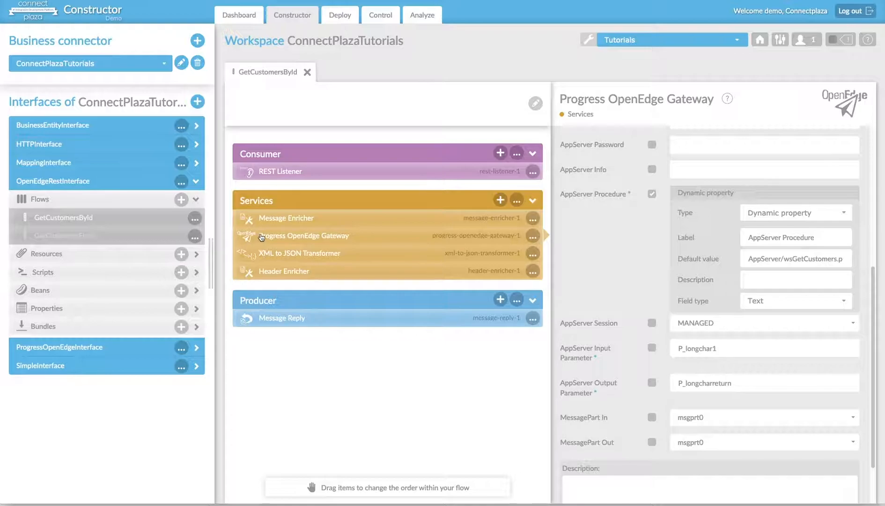
pyautogui.scroll(3, 595, 274)
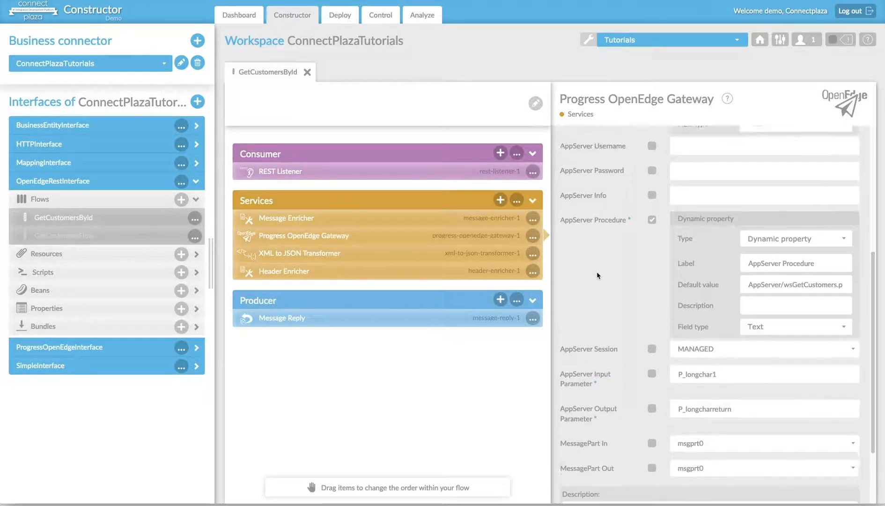
pyautogui.scroll(3, 598, 272)
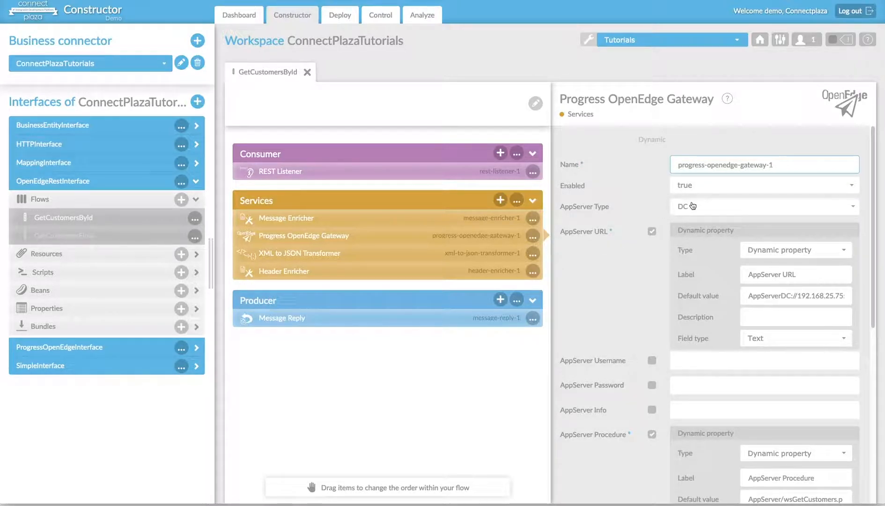
pyautogui.moveTo(749, 296); pyautogui.dragTo(714, 295)
pyautogui.click(646, 299)
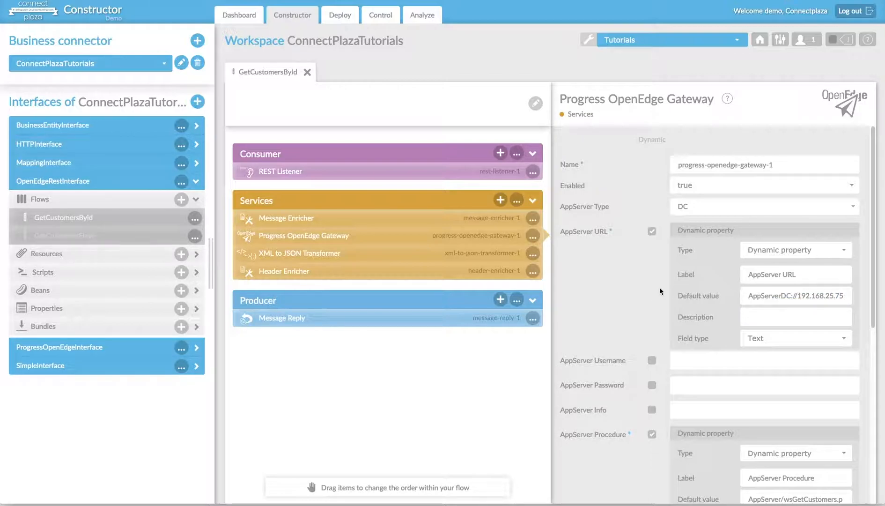
# Examine the gateway's AppServer procedure, its input and output parameters, and the incoming and outgoing message parts.
pyautogui.scroll(-2, 660, 289)
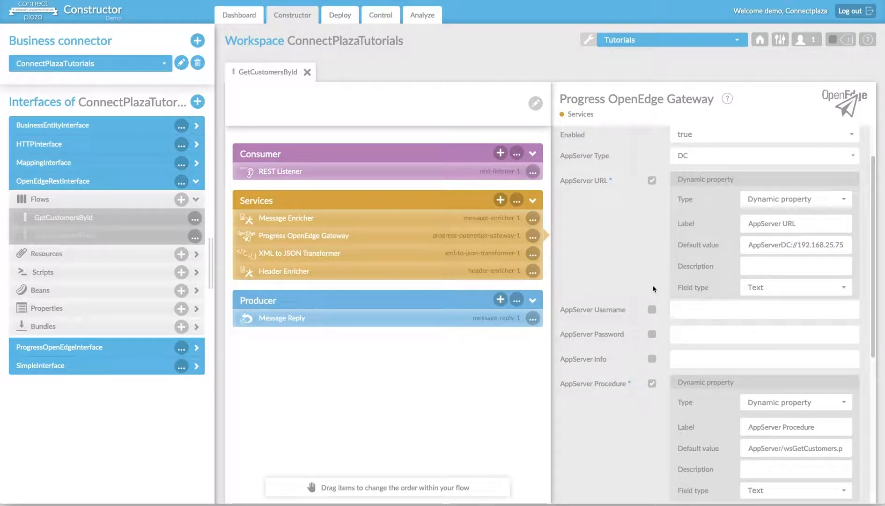
pyautogui.scroll(-3, 655, 288)
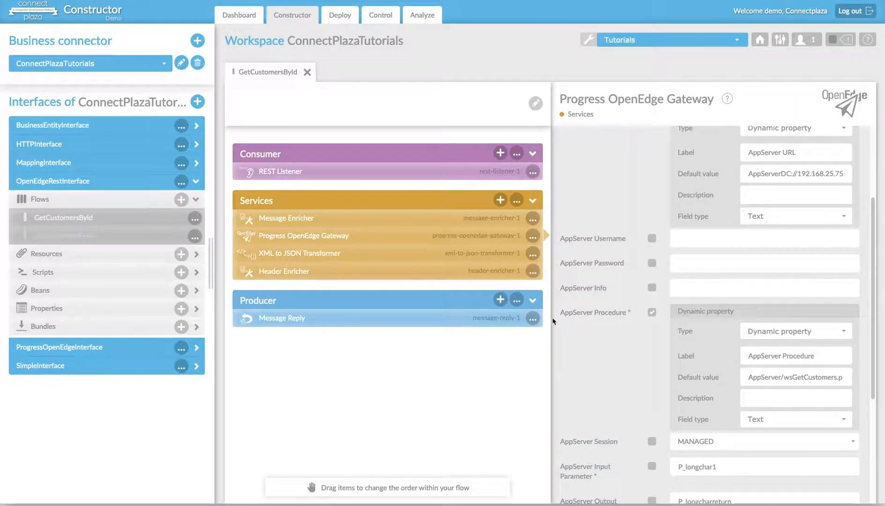
pyautogui.moveTo(785, 377); pyautogui.dragTo(845, 376)
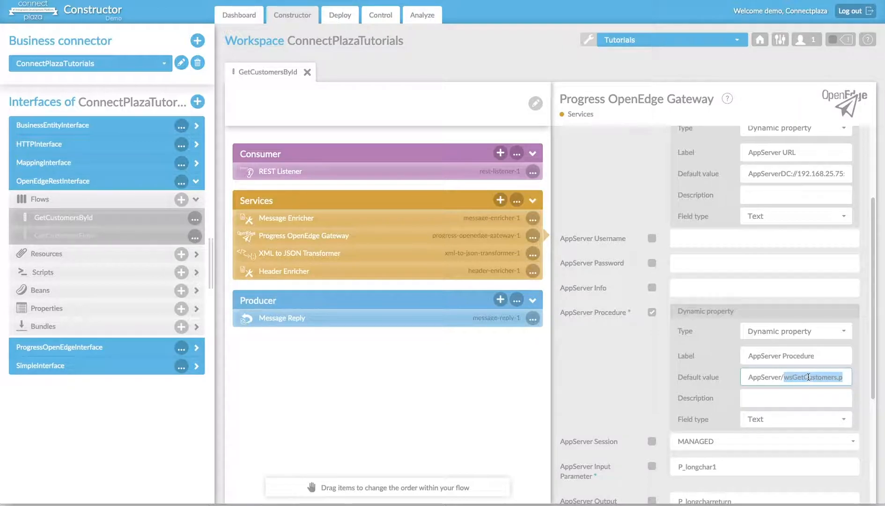
pyautogui.scroll(-3, 791, 376)
pyautogui.click(716, 405)
pyautogui.moveTo(716, 405); pyautogui.dragTo(670, 405)
pyautogui.scroll(-3, 670, 406)
pyautogui.moveTo(739, 383); pyautogui.dragTo(671, 380)
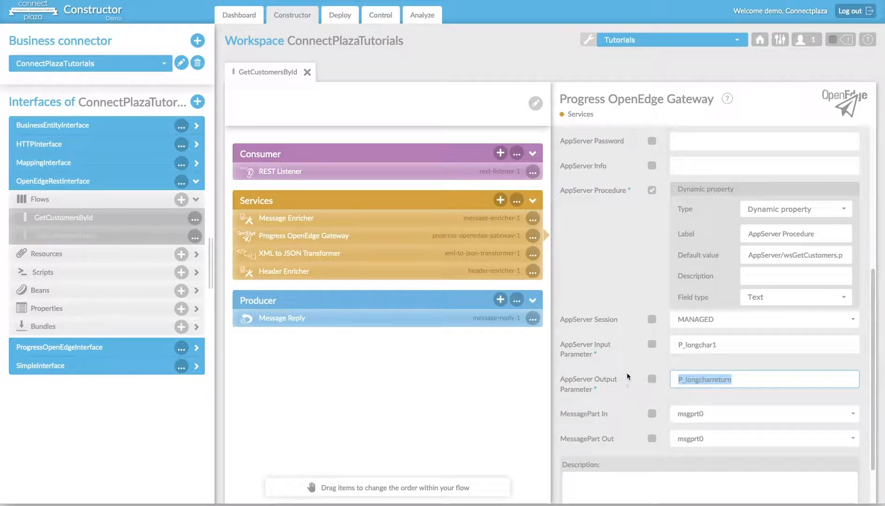
pyautogui.click(564, 370)
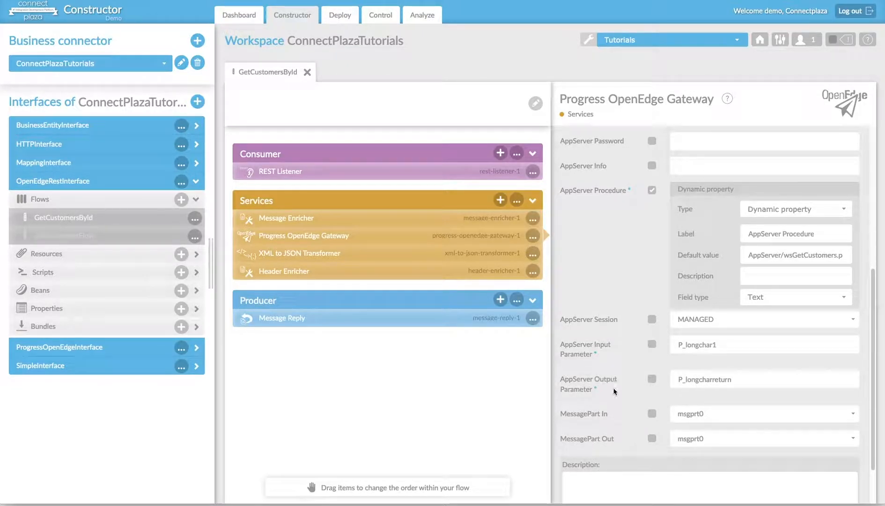
pyautogui.scroll(-2, 635, 417)
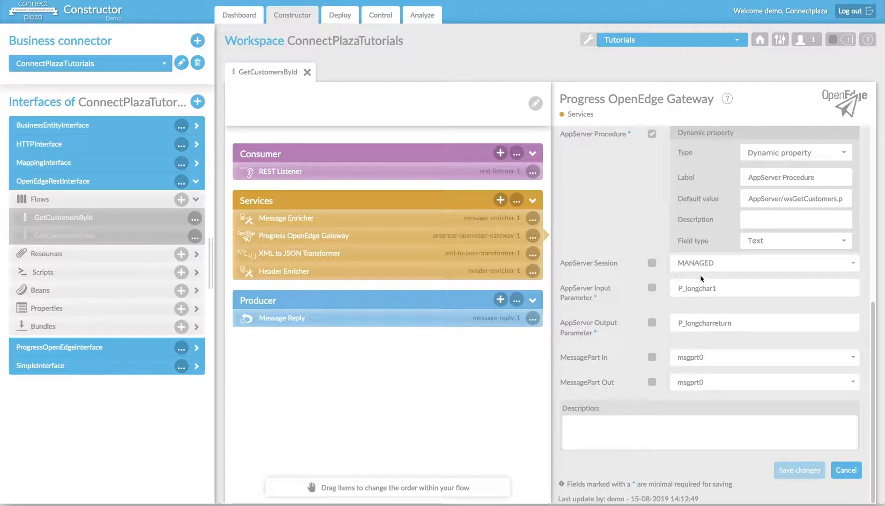
pyautogui.moveTo(718, 291); pyautogui.dragTo(672, 287)
pyautogui.click(684, 300)
# Inspect the Message Enricher's message part item, checking its part name and the header expression used as part value.
pyautogui.click(285, 222)
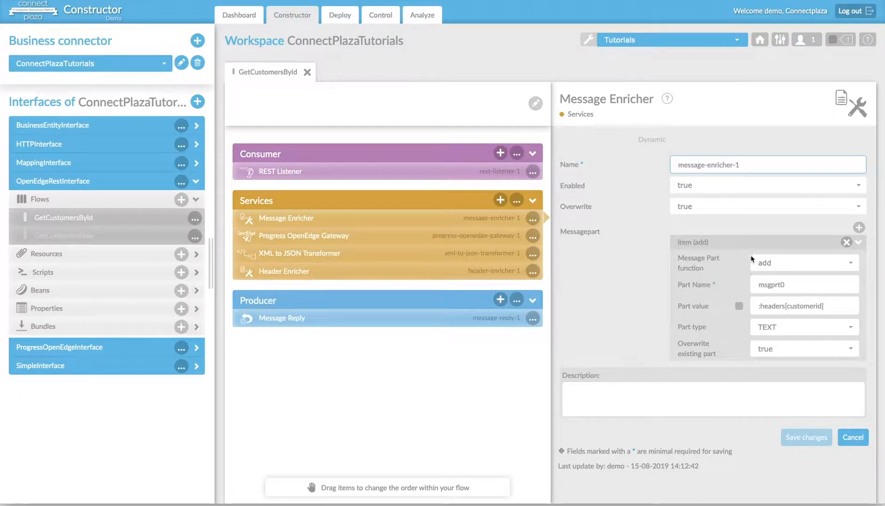
pyautogui.moveTo(786, 283); pyautogui.dragTo(752, 283)
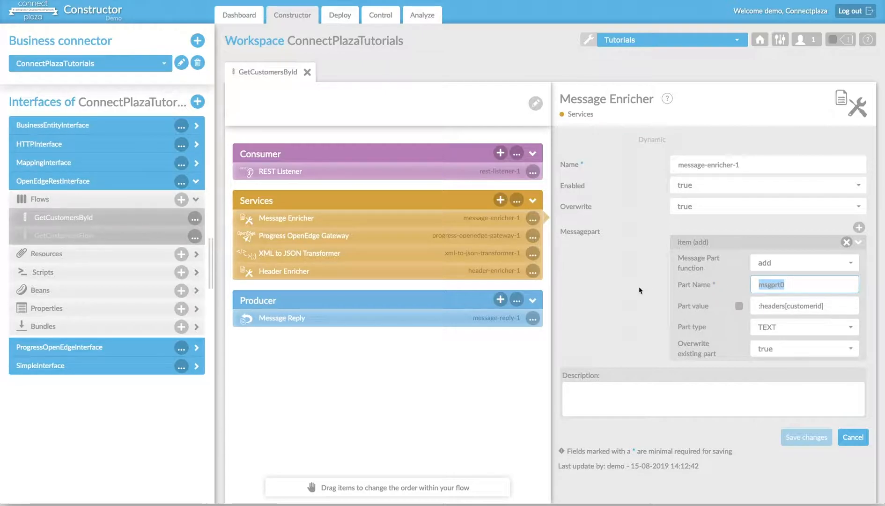
pyautogui.moveTo(837, 307); pyautogui.dragTo(751, 307)
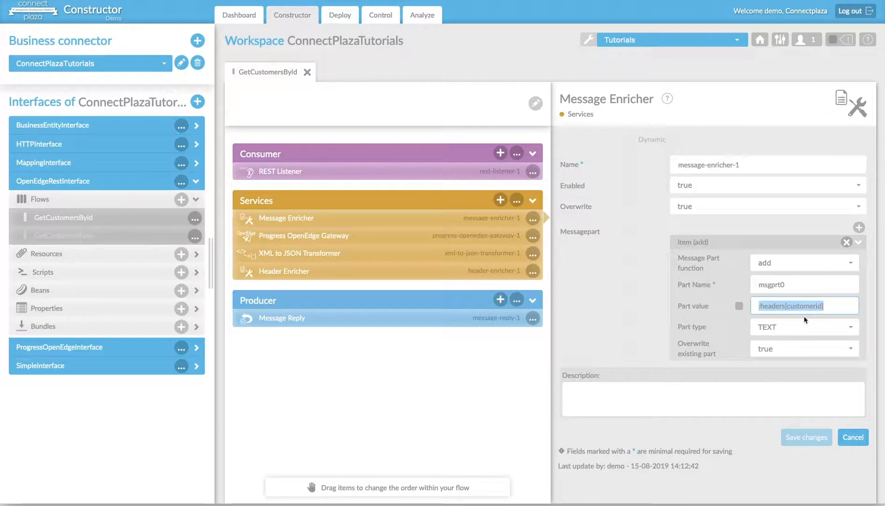
pyautogui.click(842, 306)
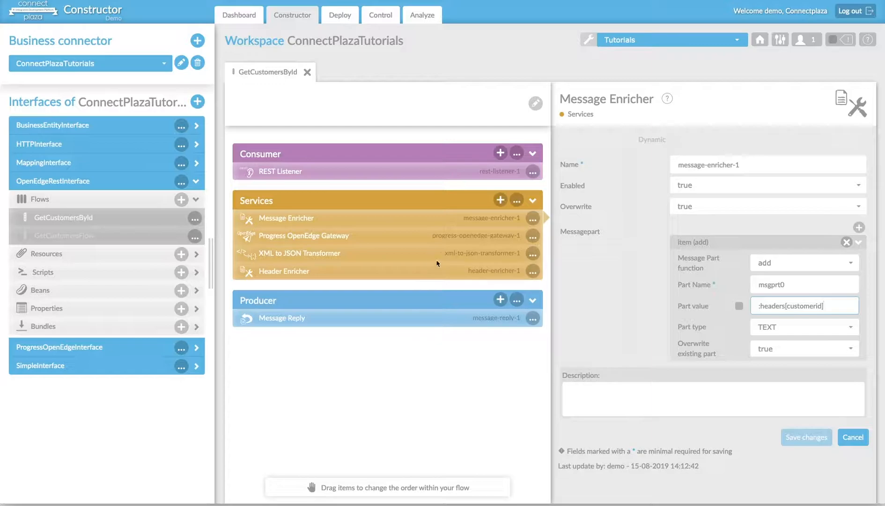
# Browse the transformer types available for services, and open the settings of the flow's XML to JSON Transformer.
pyautogui.click(500, 200)
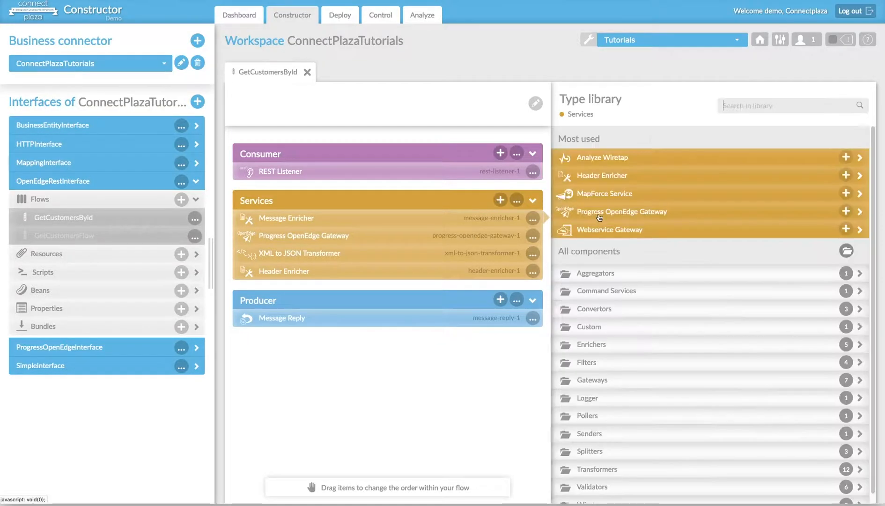
pyautogui.click(600, 468)
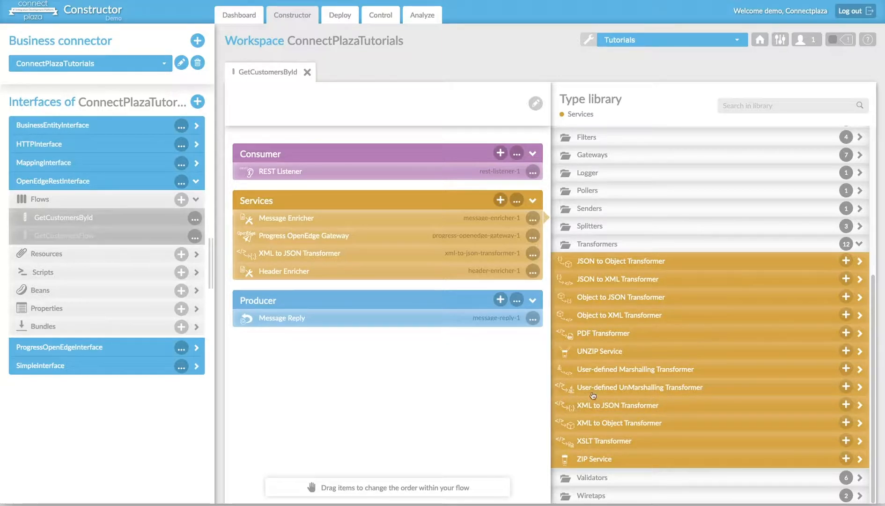
pyautogui.click(287, 253)
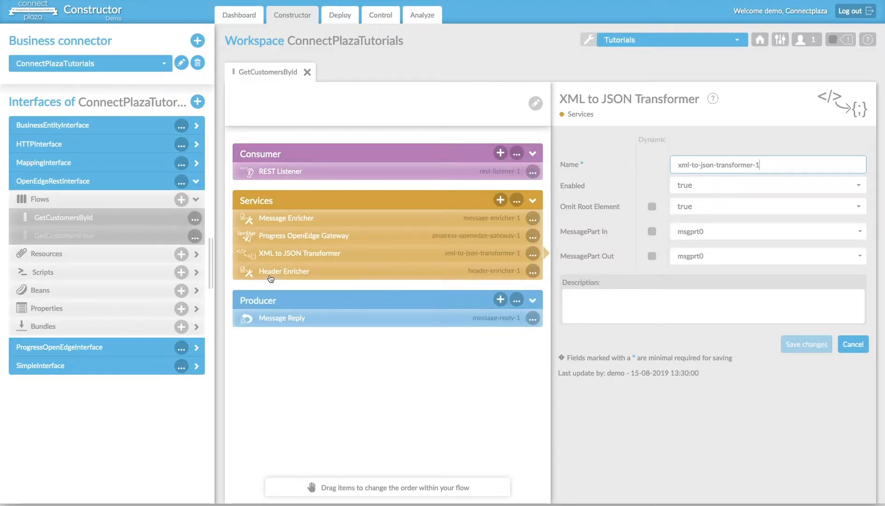
# Inspect the Header Enricher's header item, checking its header name and the full header value.
pyautogui.click(297, 273)
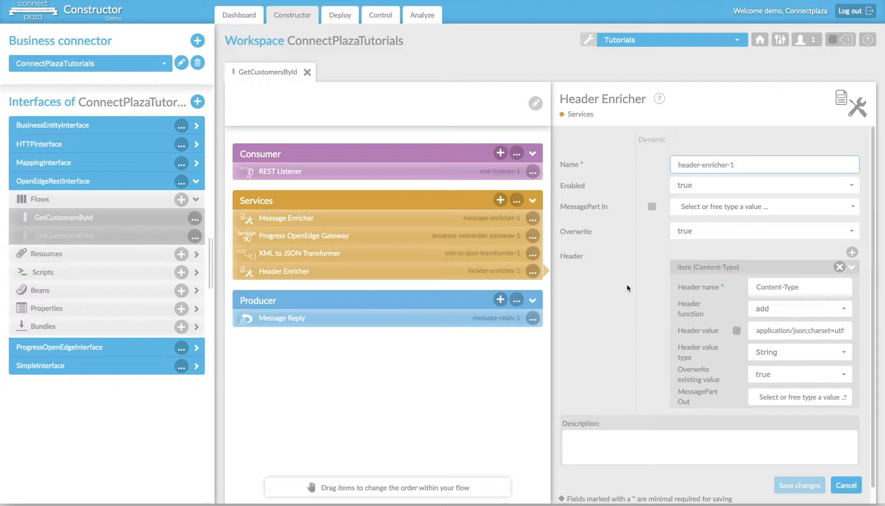
pyautogui.scroll(-1, 627, 283)
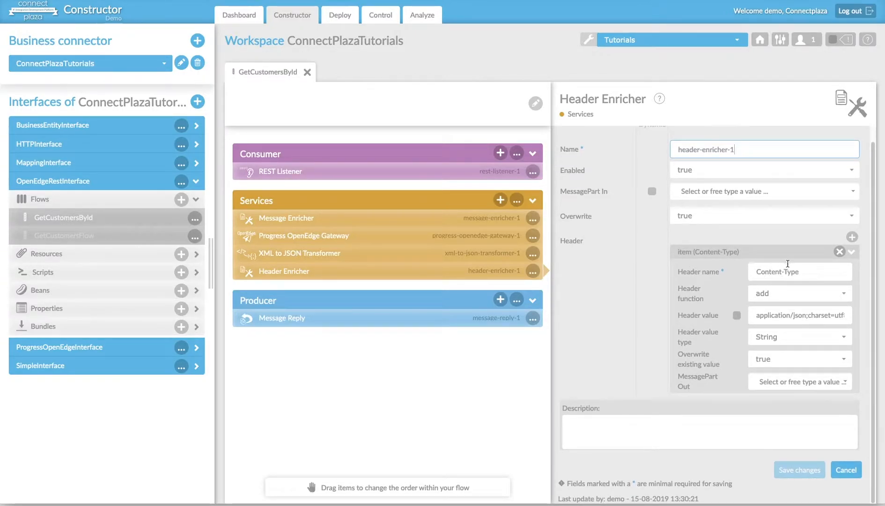
pyautogui.moveTo(757, 274); pyautogui.dragTo(812, 274)
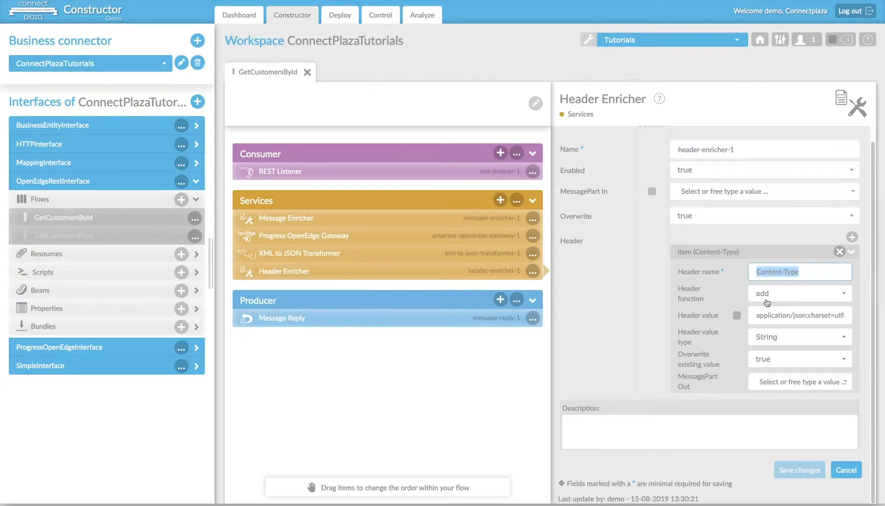
pyautogui.moveTo(757, 316); pyautogui.dragTo(846, 315)
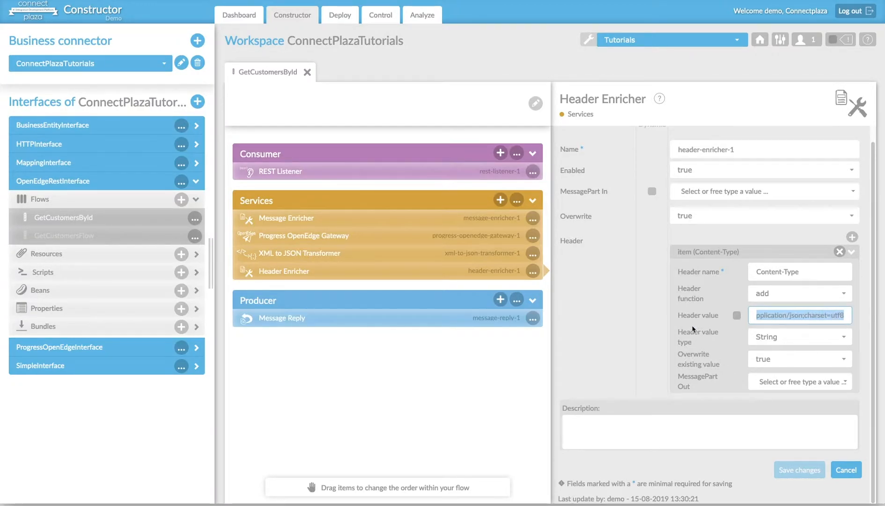
pyautogui.click(762, 318)
pyautogui.moveTo(778, 316); pyautogui.dragTo(715, 316)
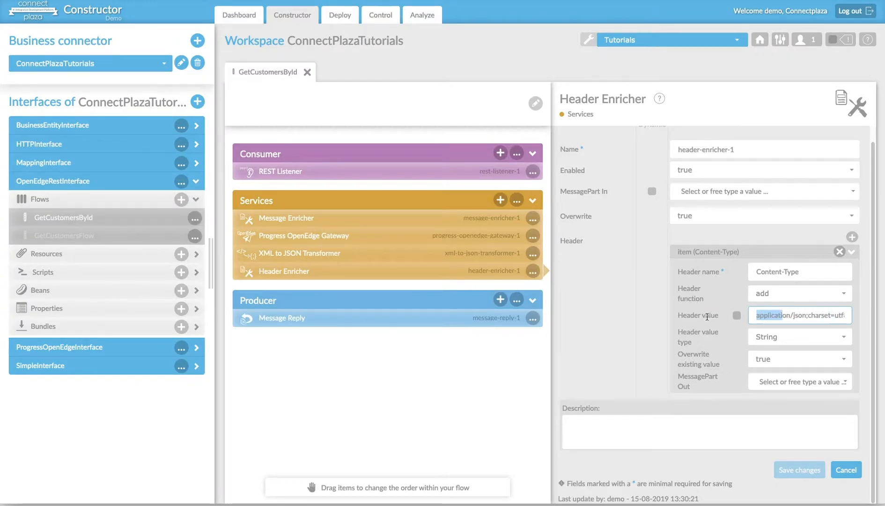
pyautogui.click(637, 324)
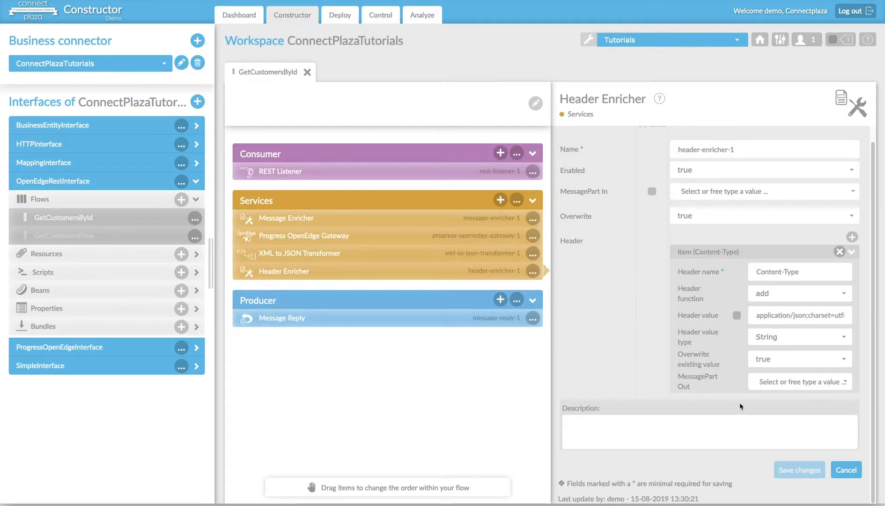
pyautogui.click(791, 468)
# Check the REST Listener's Mapped Response Headers setting and read the field's explanation.
pyautogui.click(306, 172)
pyautogui.scroll(-3, 597, 286)
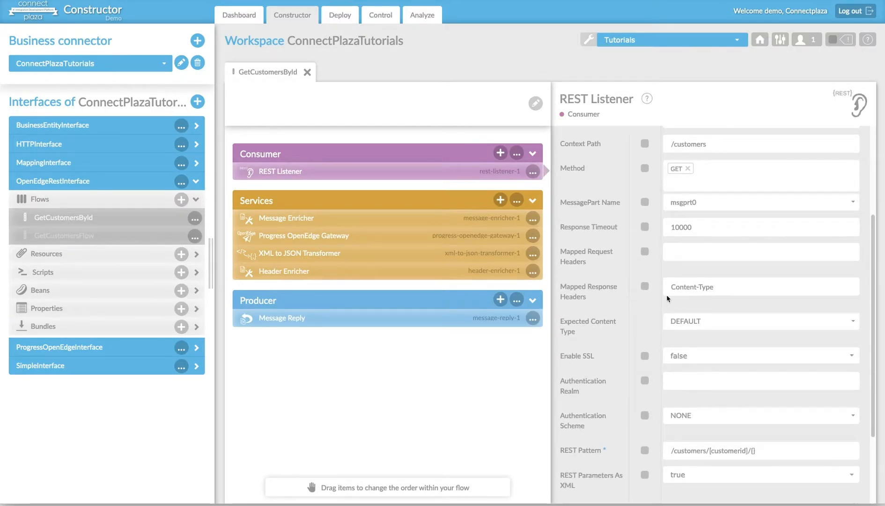
pyautogui.moveTo(741, 288); pyautogui.dragTo(673, 288)
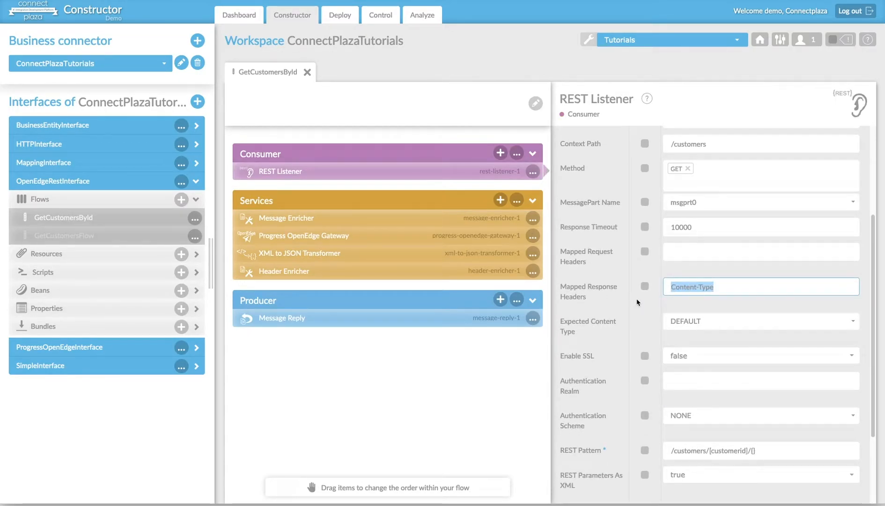
pyautogui.moveTo(638, 303)
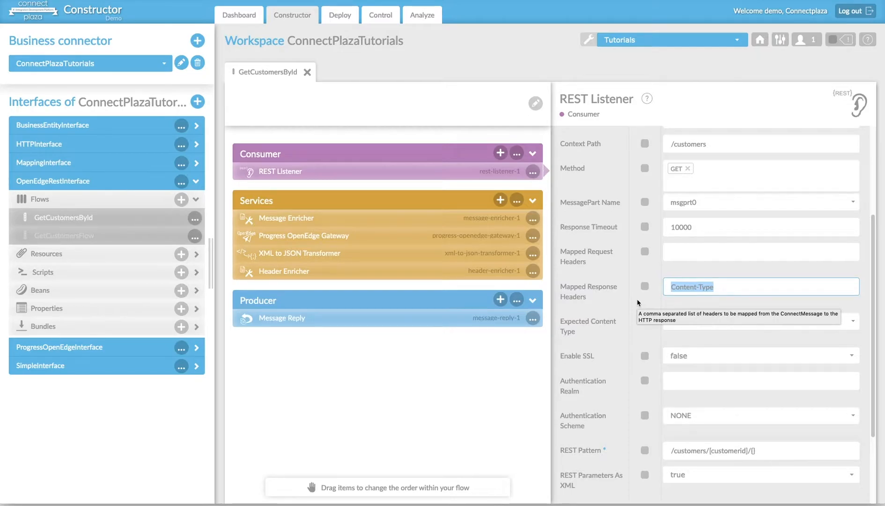
pyautogui.scroll(-1, 643, 316)
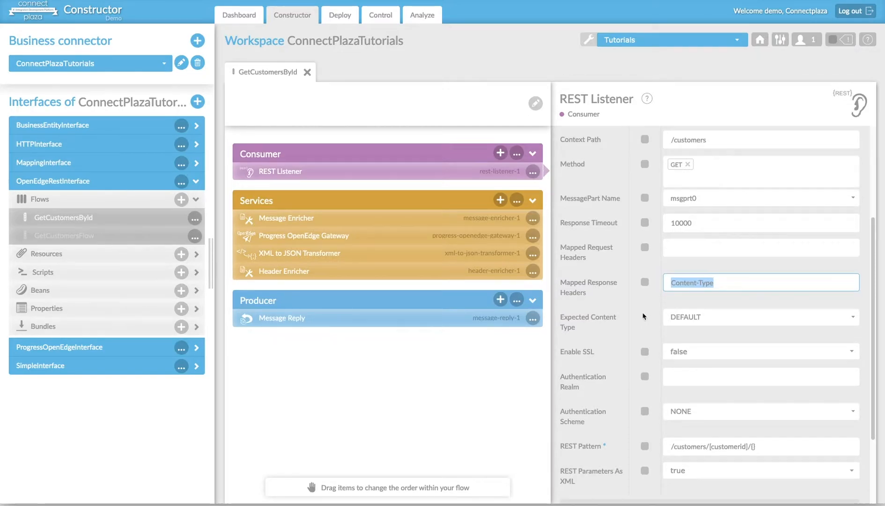
pyautogui.scroll(-5, 643, 316)
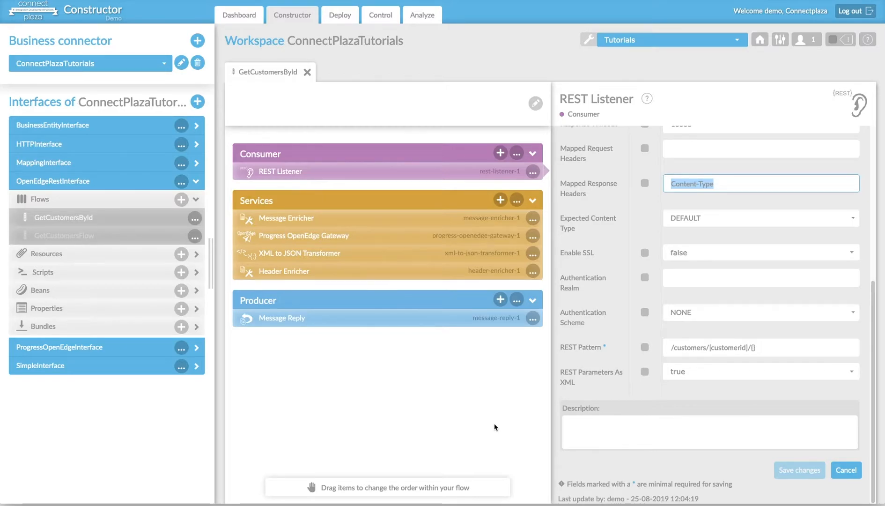
pyautogui.moveTo(539, 497)
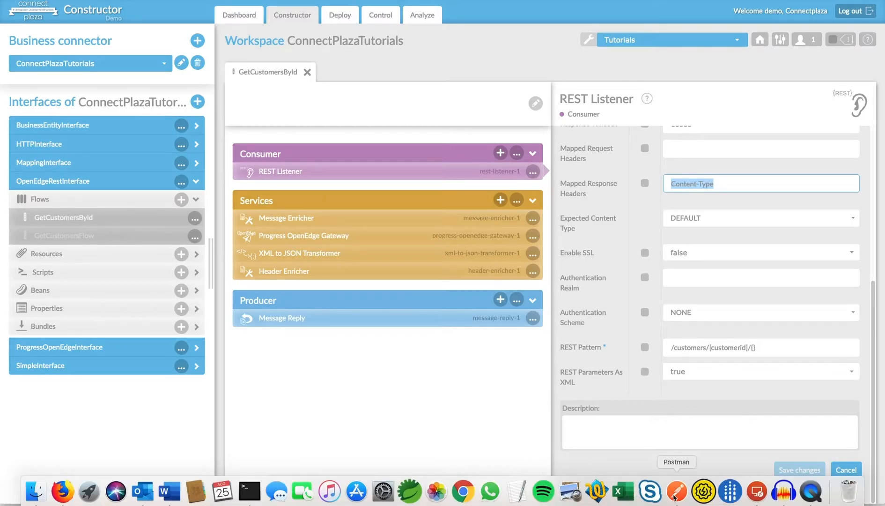
pyautogui.click(676, 496)
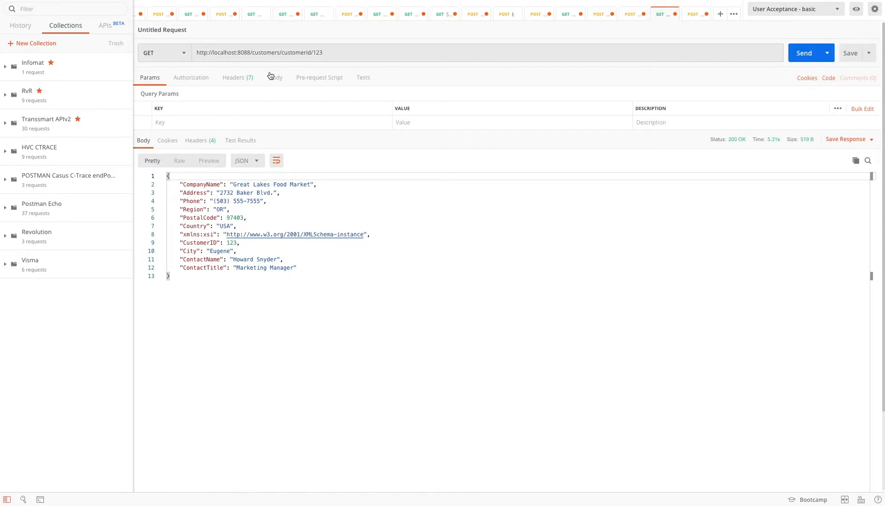
pyautogui.click(319, 52)
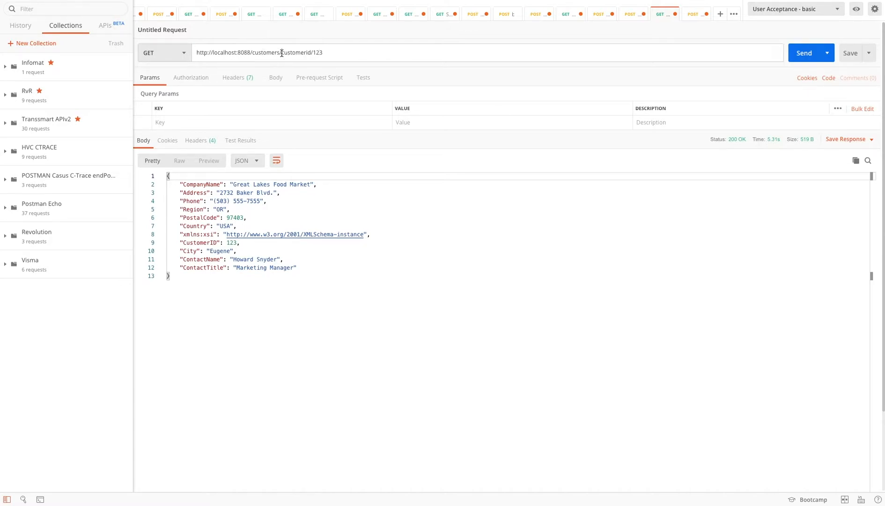
pyautogui.click(330, 53)
pyautogui.click(804, 53)
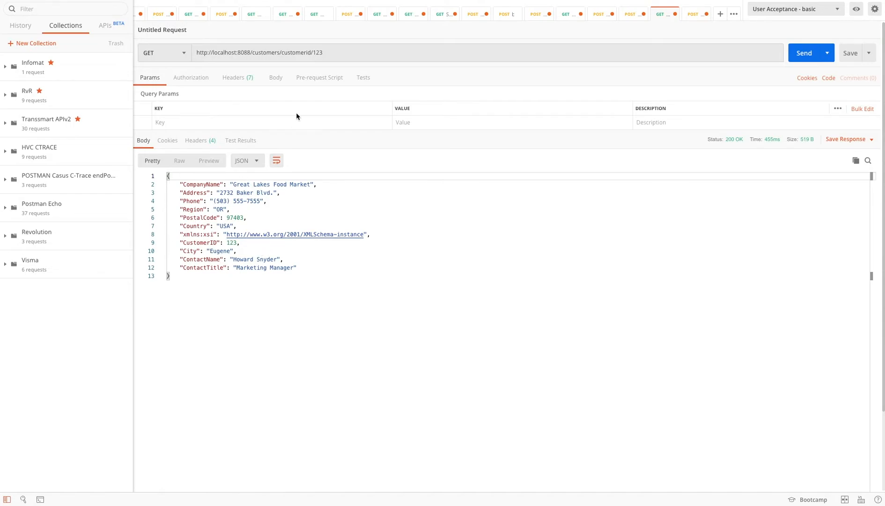
# Replace the customer ID at the end of the request URL with another customer's ID and send the GET request.
pyautogui.click(337, 52)
pyautogui.press('BackSpace')
pyautogui.write('456')
pyautogui.click(804, 53)
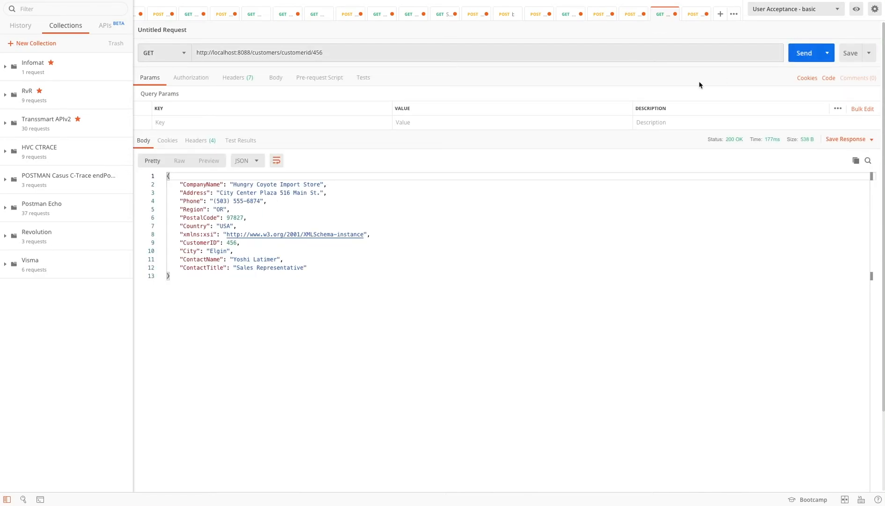
pyautogui.click(329, 52)
pyautogui.press('BackSpace')
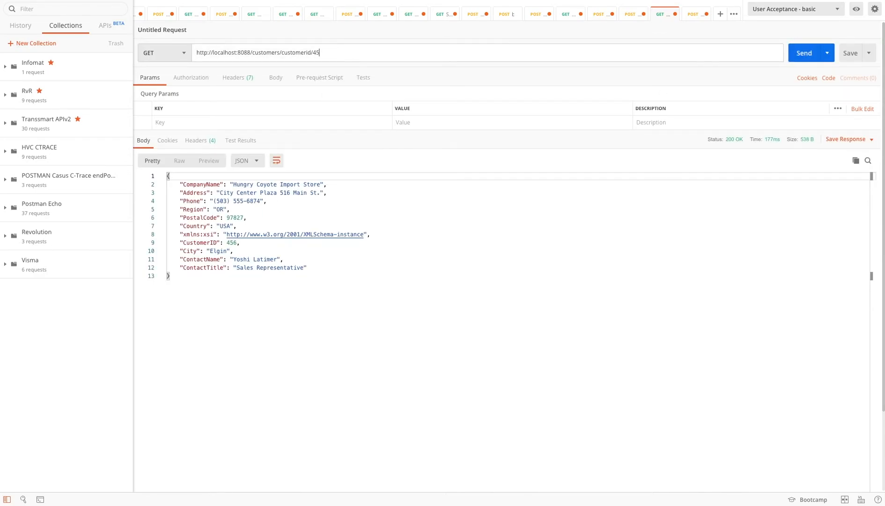
pyautogui.click(804, 53)
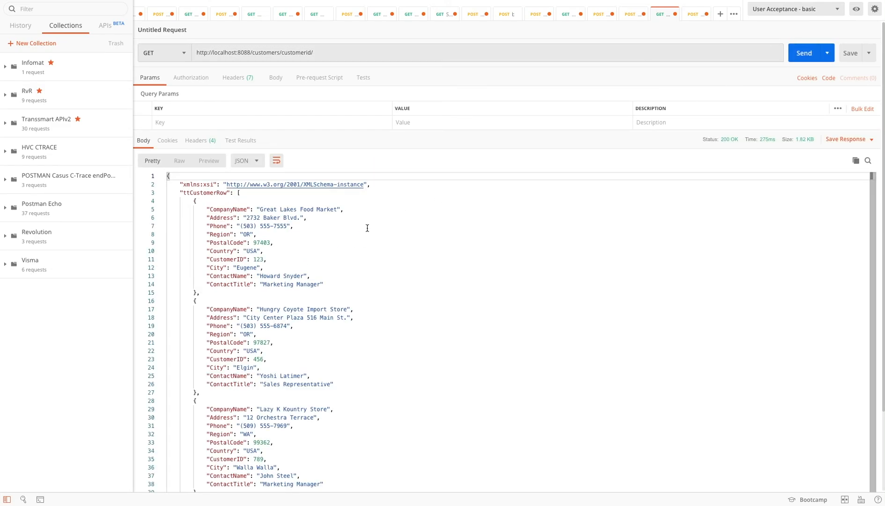
pyautogui.scroll(-5, 367, 229)
pyautogui.scroll(5, 367, 228)
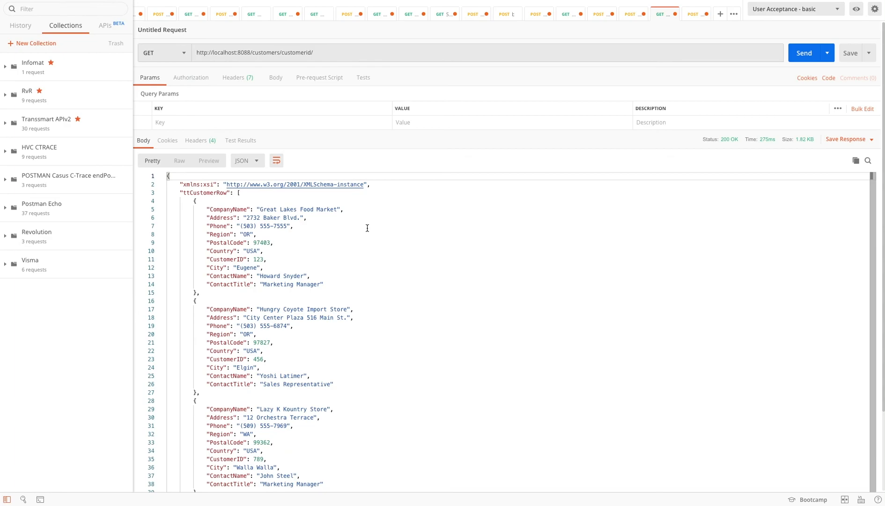